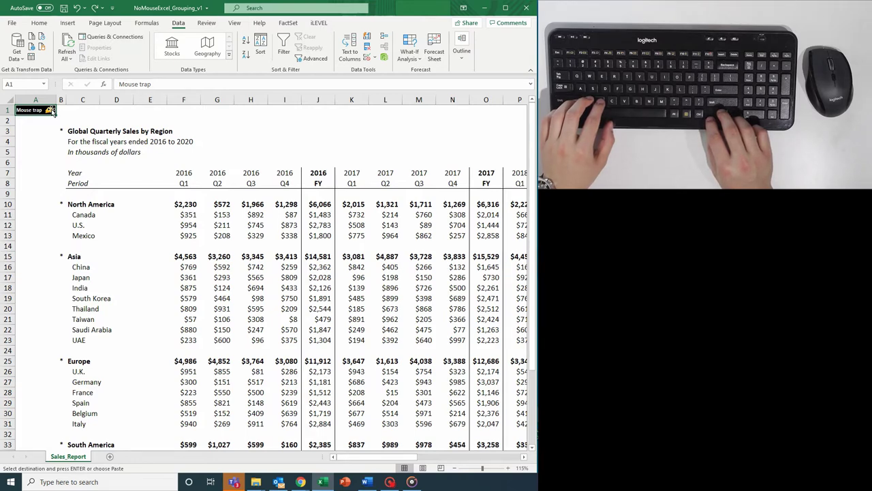
Move to the Canada row, select all of row 11, and begin the Group command
{"action": "key", "text": "Right"}
{"action": "key", "text": "Down"}
{"action": "key", "text": "Down"}
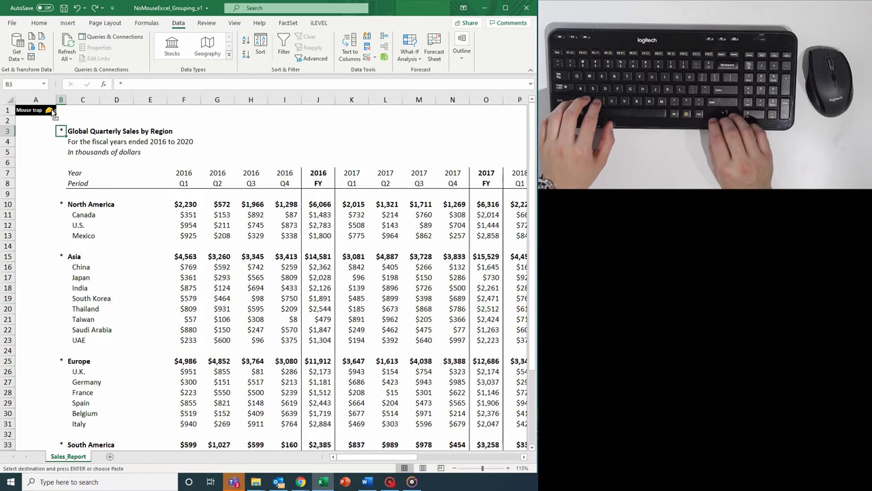
{"action": "key", "text": "Down"}
{"action": "key", "text": "Down"}
{"action": "key", "text": "Down"}
{"action": "key", "text": "Down"}
{"action": "key", "text": "Down"}
{"action": "key", "text": "Down"}
{"action": "key", "text": "Down"}
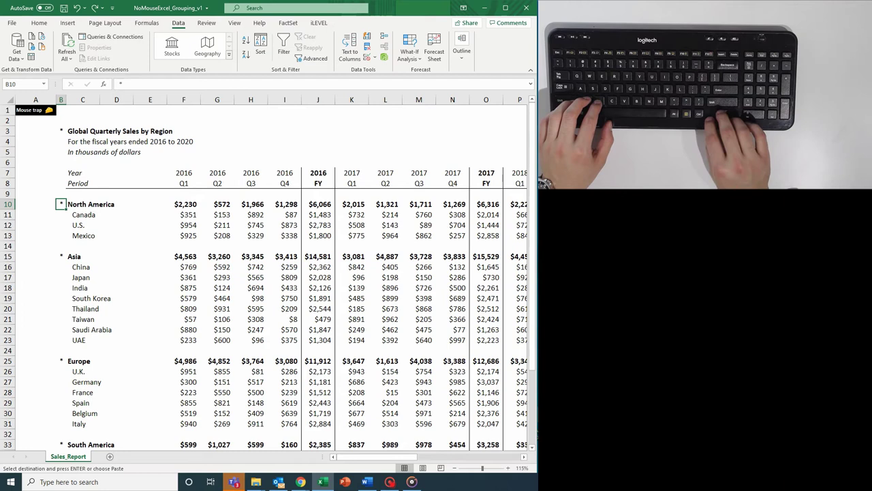
{"action": "key", "text": "Right"}
{"action": "key", "text": "Down"}
{"action": "key", "text": "alt"}
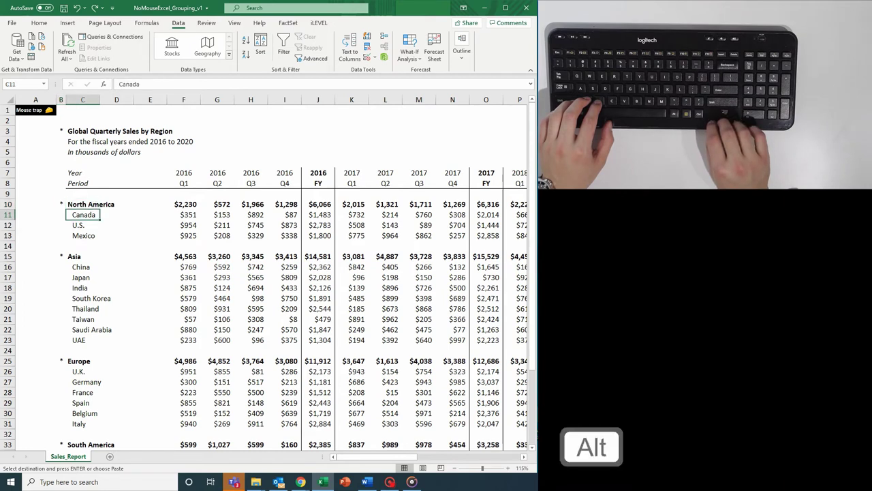
{"action": "key", "text": "a"}
{"action": "key", "text": "g"}
{"action": "key", "text": "g"}
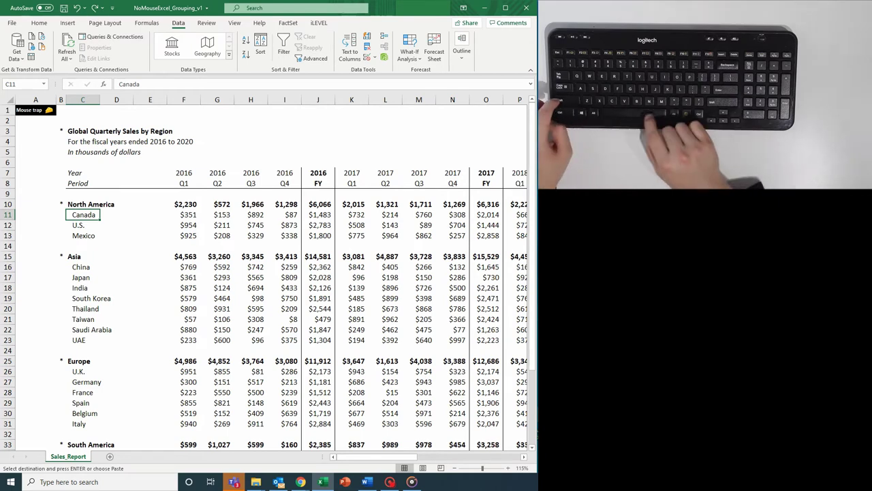
{"action": "key", "text": "shift+space"}
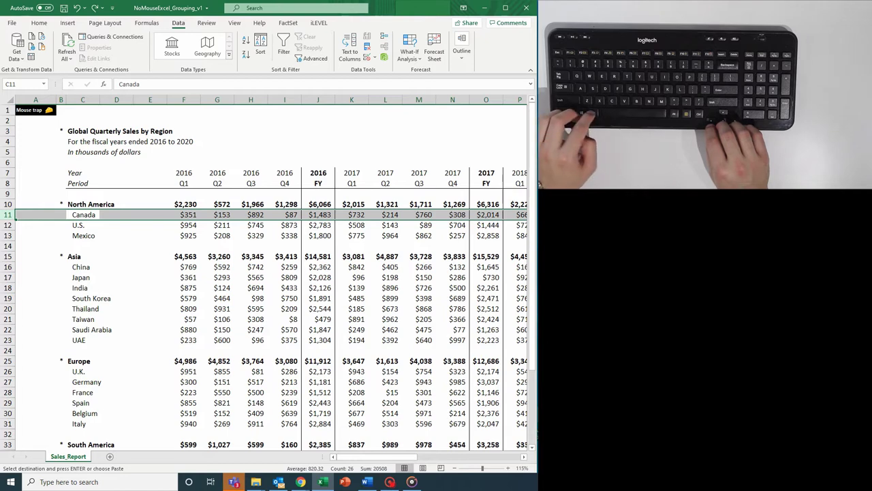
{"action": "key", "text": "alt"}
Finish grouping the selected Canada row 11
{"action": "key", "text": "a"}
{"action": "key", "text": "g"}
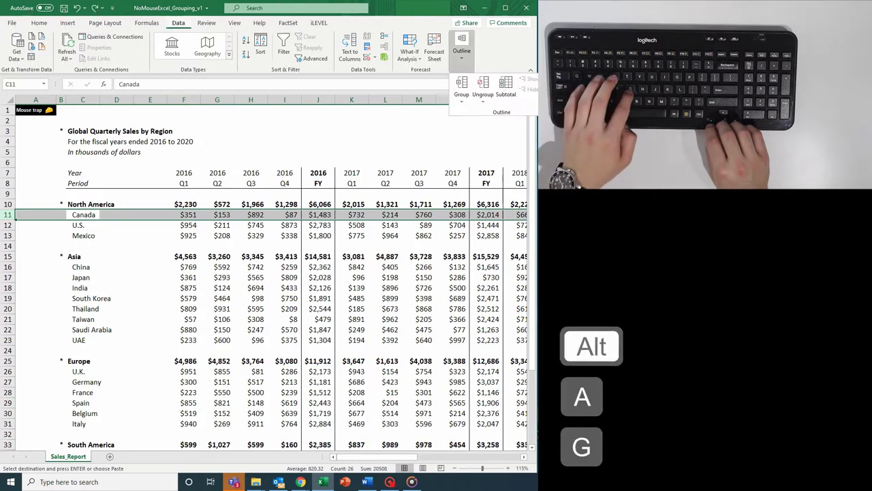
{"action": "key", "text": "g"}
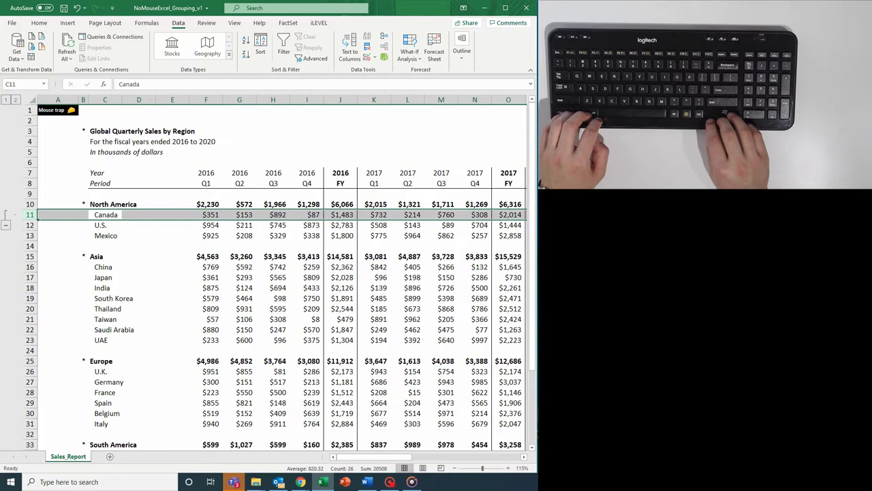
Select rows 16–23, China through UAE, and group them under Asia
{"action": "key", "text": "Left"}
{"action": "key", "text": "Down"}
{"action": "key", "text": "Down"}
{"action": "key", "text": "Down"}
{"action": "key", "text": "Down"}
{"action": "key", "text": "Down"}
{"action": "key", "text": "Right"}
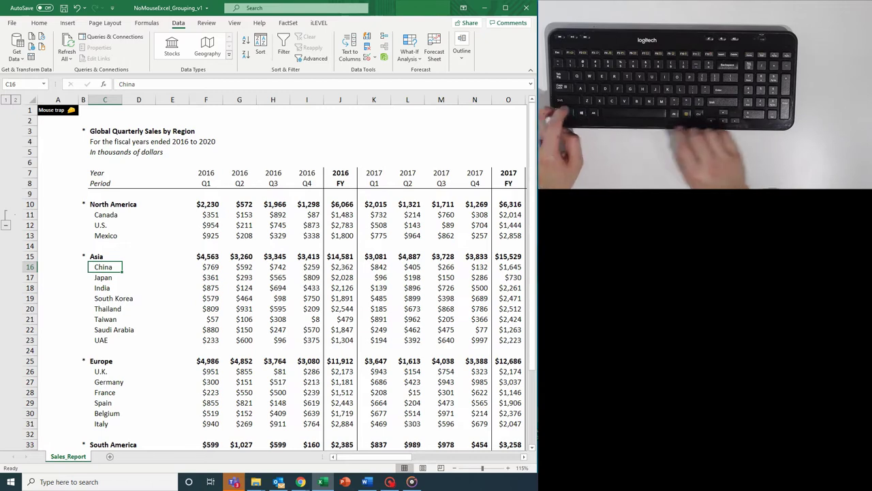
{"action": "key", "text": "shift+space"}
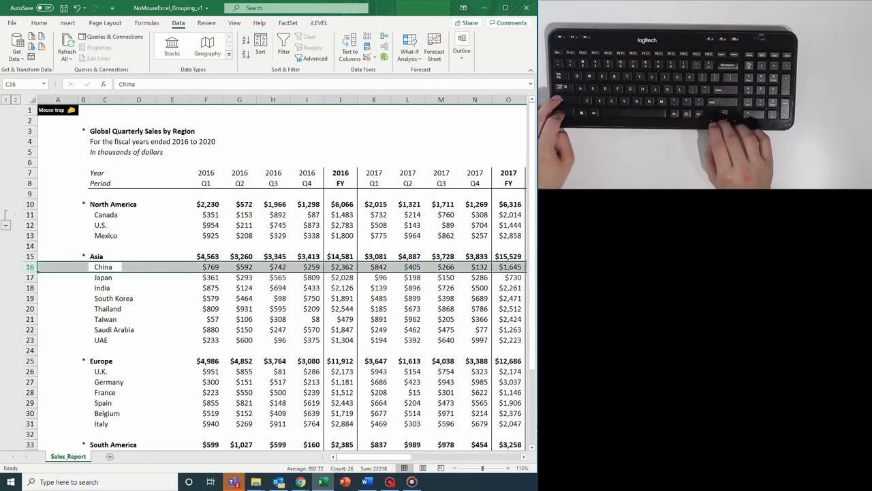
{"action": "key", "text": "ctrl+shift+Down"}
{"action": "key", "text": "alt"}
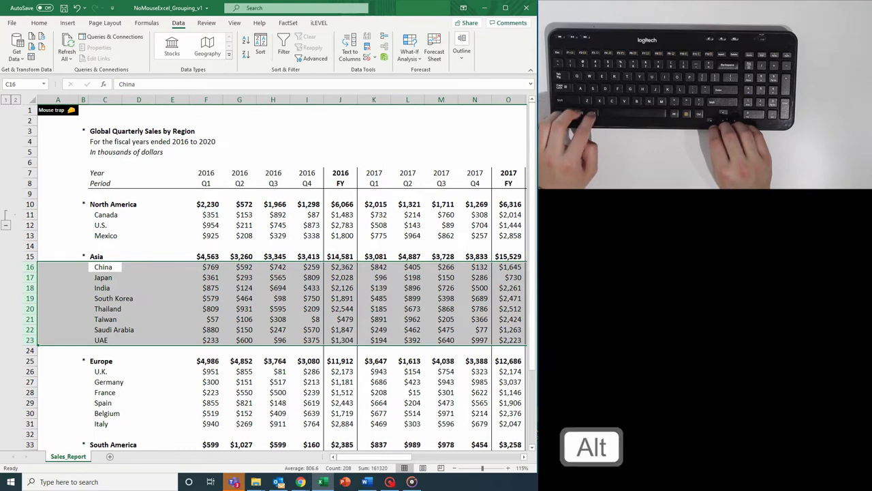
{"action": "key", "text": "a"}
{"action": "key", "text": "g"}
{"action": "key", "text": "g"}
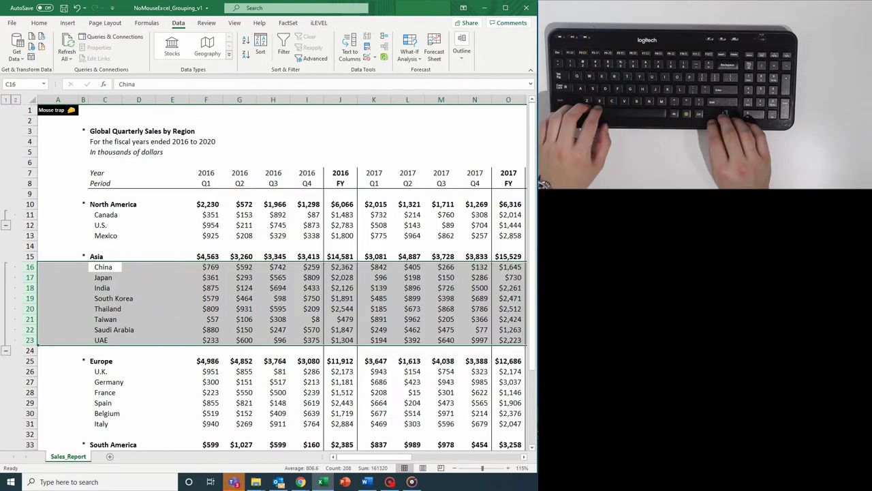
{"action": "key", "text": "Right"}
{"action": "key", "text": "Right"}
{"action": "key", "text": "Right"}
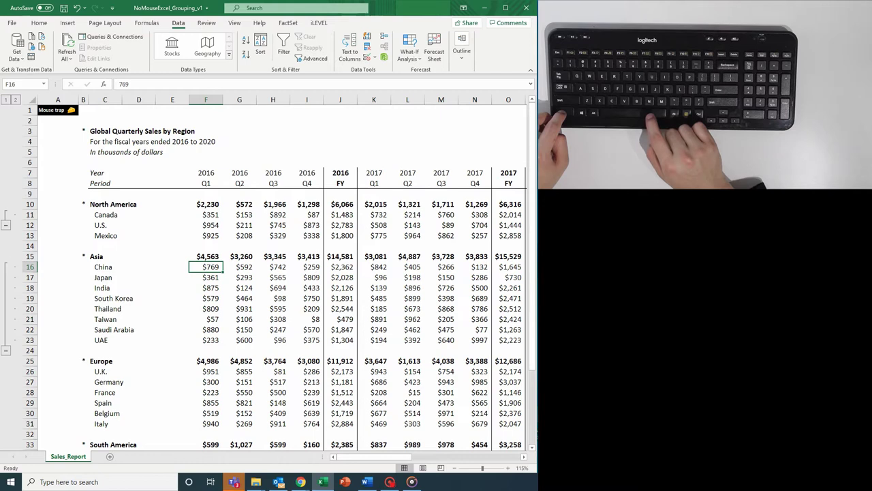
Select the 2016 Q1 column F and group it
{"action": "key", "text": "ctrl+space"}
{"action": "key", "text": "alt"}
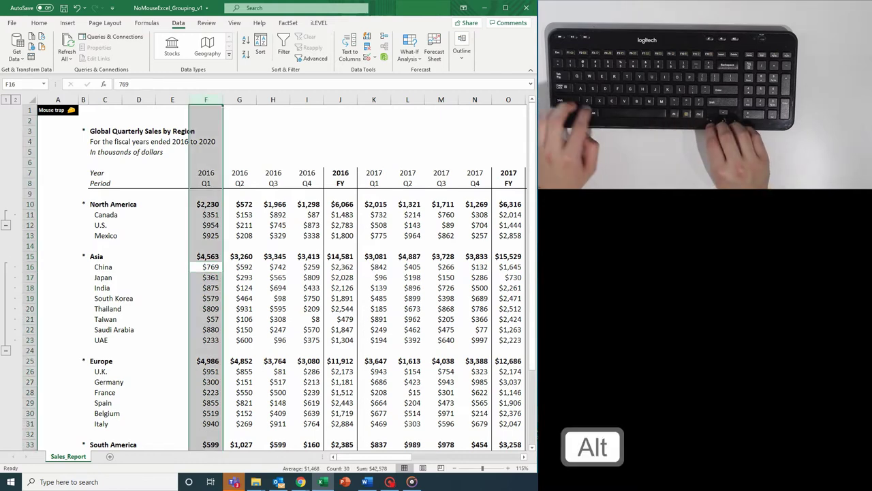
{"action": "key", "text": "a"}
{"action": "key", "text": "g"}
{"action": "key", "text": "g"}
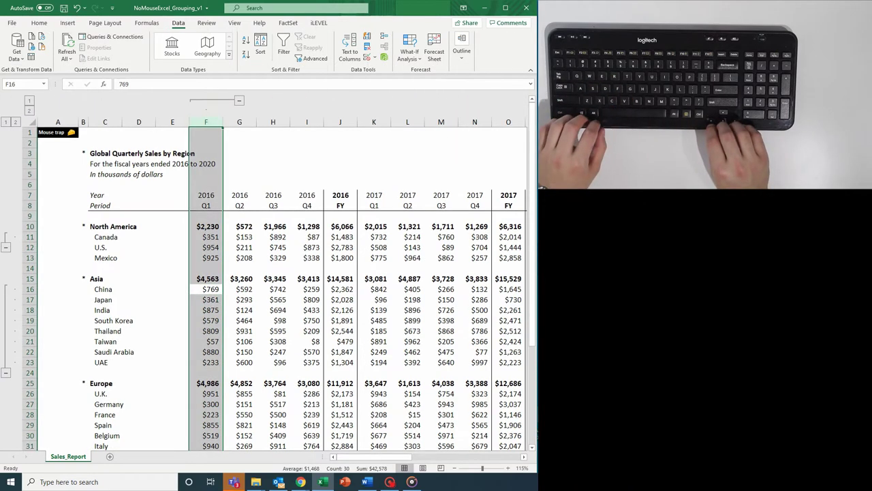
{"action": "key", "text": "Right"}
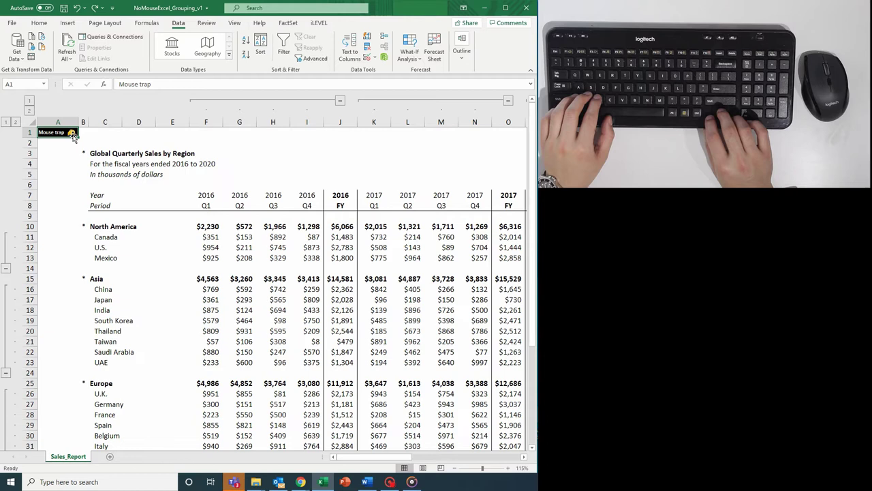
Hide the detail of the 2016 quarter columns with Alt, A, H
{"action": "key", "text": "Right"}
{"action": "key", "text": "Right"}
{"action": "key", "text": "Right"}
{"action": "key", "text": "Right"}
{"action": "key", "text": "Right"}
{"action": "key", "text": "Right"}
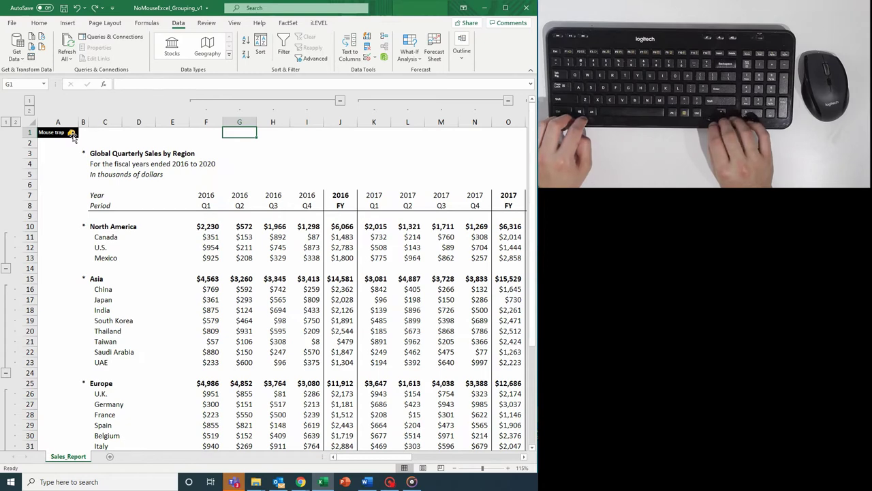
{"action": "key", "text": "alt"}
{"action": "key", "text": "a"}
{"action": "key", "text": "h"}
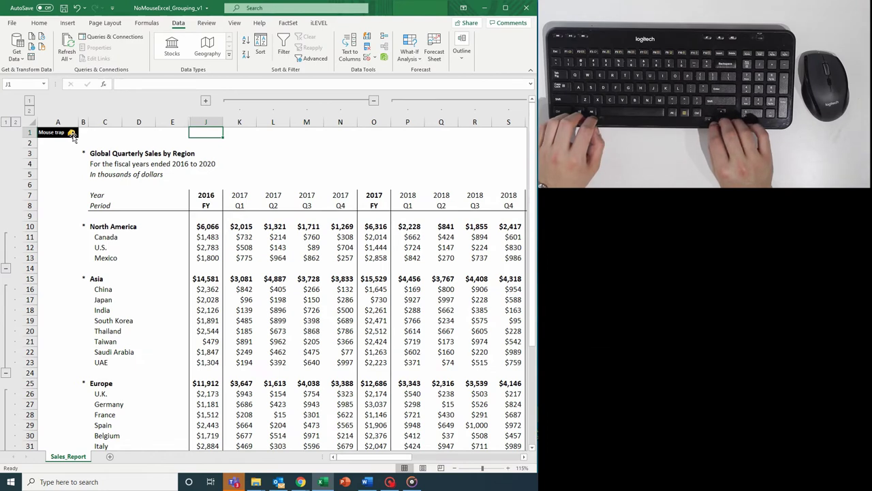
Collapse the 2017 quarter columns from a cell inside that group
{"action": "key", "text": "Right"}
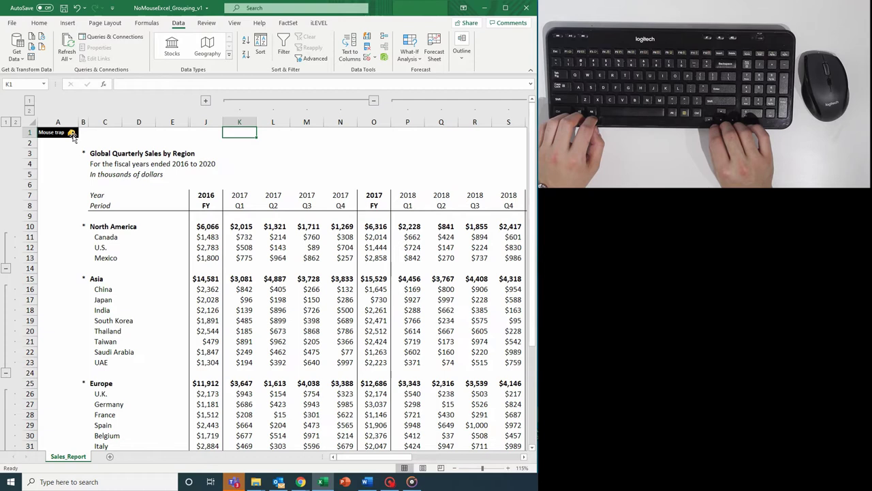
{"action": "key", "text": "Right"}
{"action": "key", "text": "Right"}
{"action": "key", "text": "Right"}
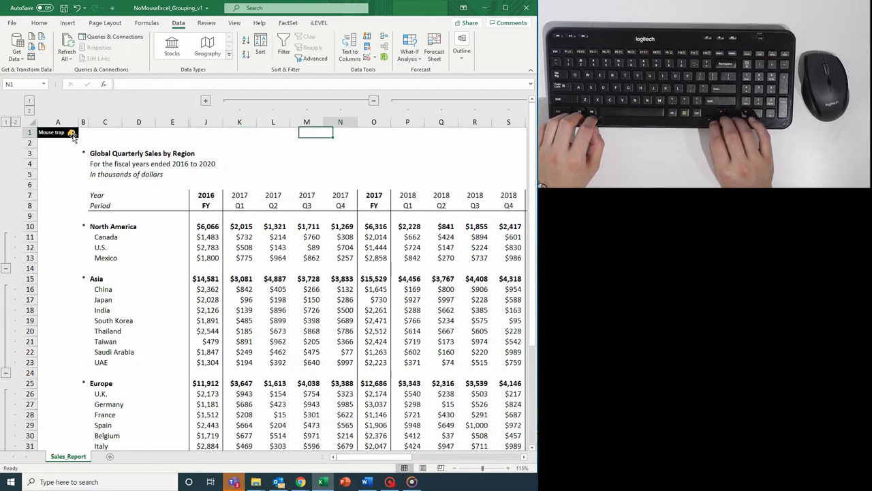
{"action": "key", "text": "Down"}
{"action": "key", "text": "Left"}
{"action": "key", "text": "Down"}
{"action": "key", "text": "Down"}
{"action": "key", "text": "Down"}
{"action": "key", "text": "Down"}
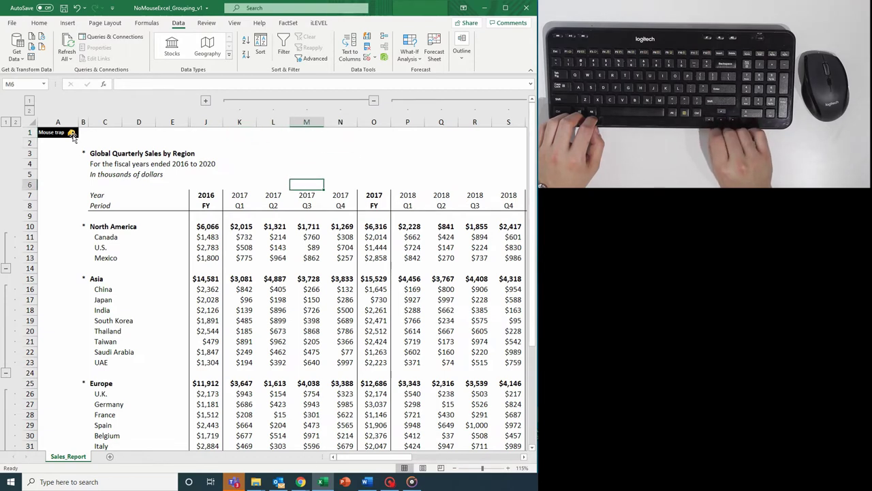
{"action": "key", "text": "alt"}
{"action": "key", "text": "a"}
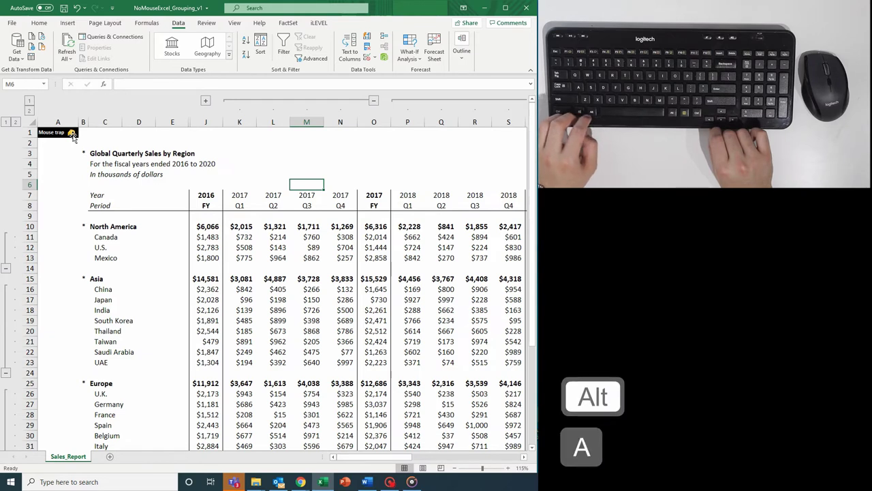
{"action": "key", "text": "h"}
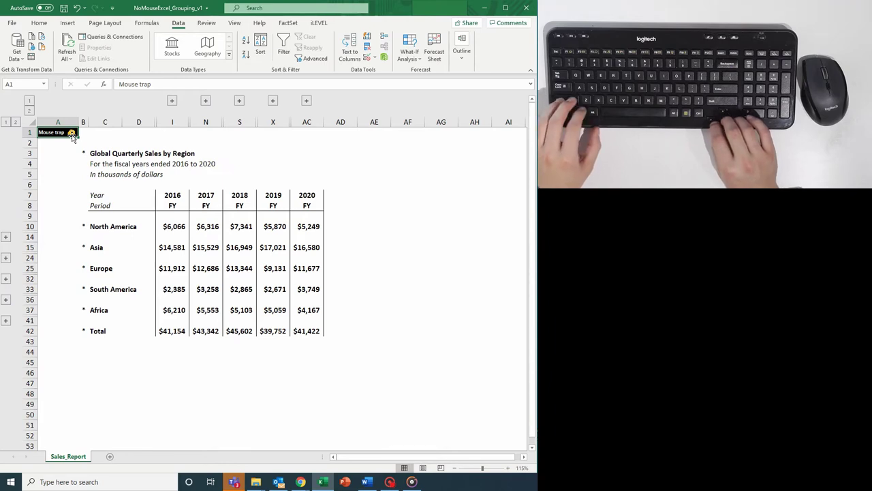
Select North America's cells from column D to the 2016 FY value and start Show Detail
{"action": "key", "text": "Right"}
{"action": "key", "text": "ctrl+Down"}
{"action": "key", "text": "ctrl+Down"}
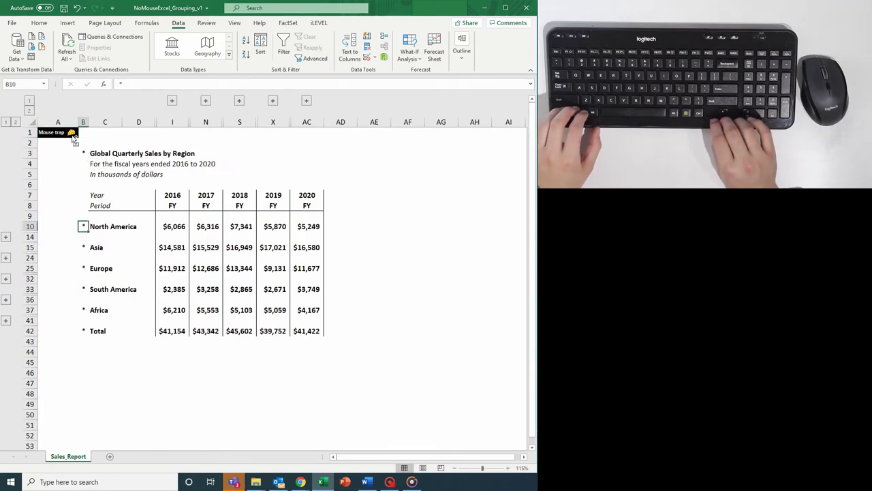
{"action": "key", "text": "ctrl+Right"}
{"action": "key", "text": "ctrl+Right"}
{"action": "key", "text": "alt"}
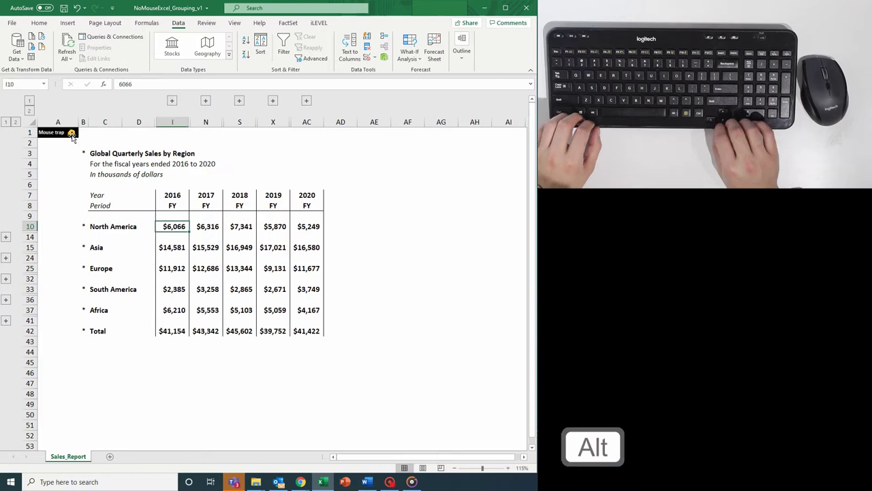
{"action": "key", "text": "a"}
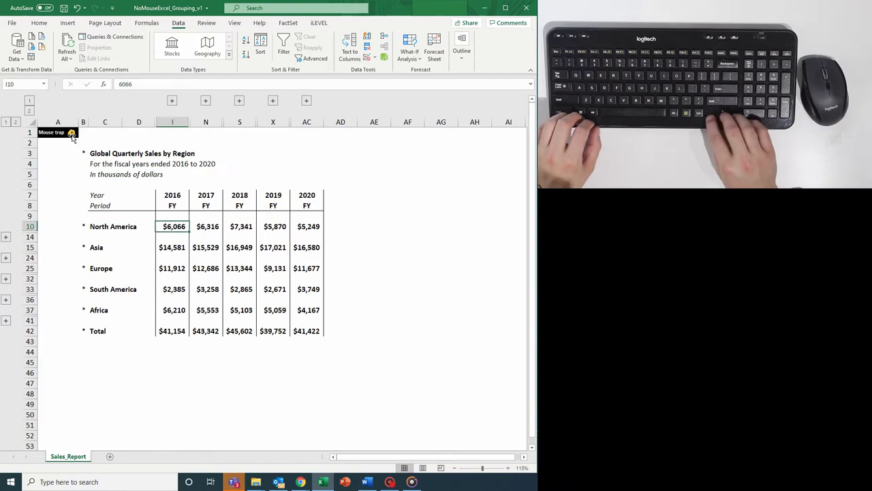
{"action": "key", "text": "Left"}
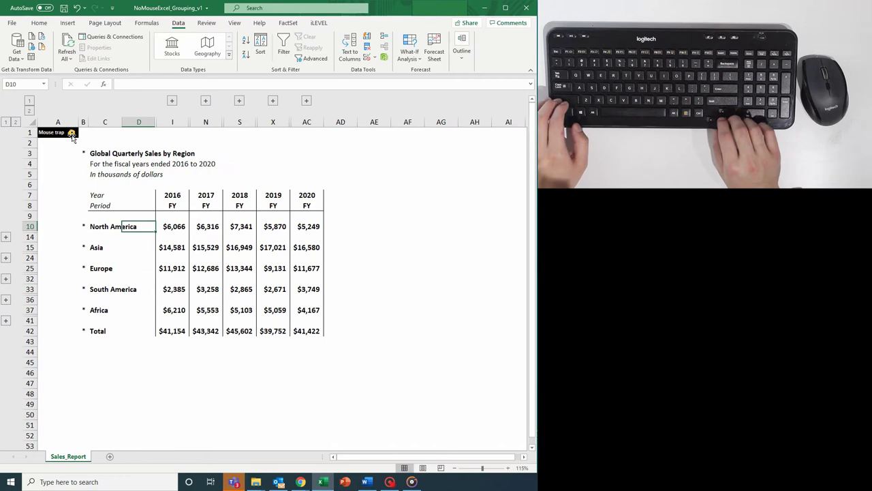
{"action": "key", "text": "shift+Right"}
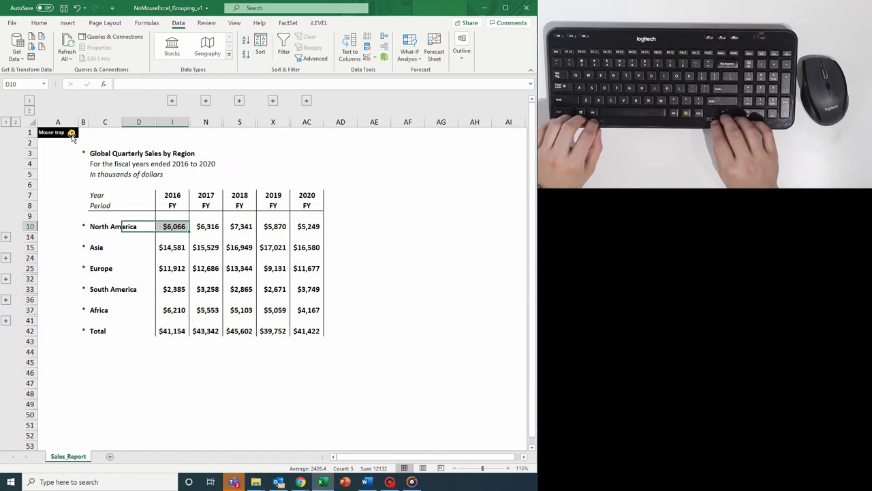
{"action": "key", "text": "alt"}
Reveal the 2016 Q1–Q4 columns, then collapse them again
{"action": "key", "text": "a"}
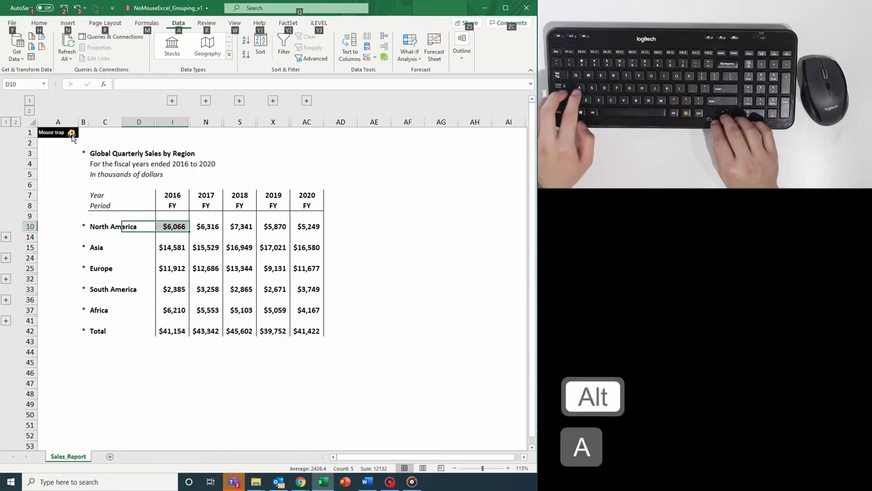
{"action": "key", "text": "j"}
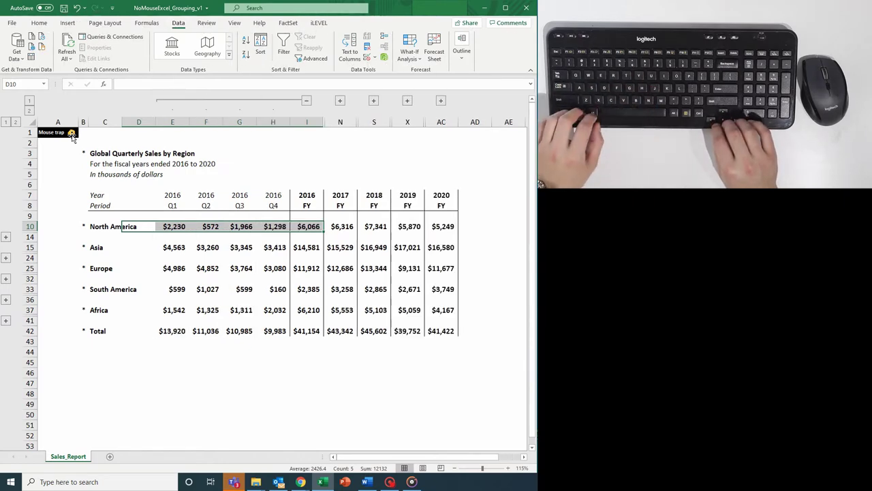
{"action": "key", "text": "Right"}
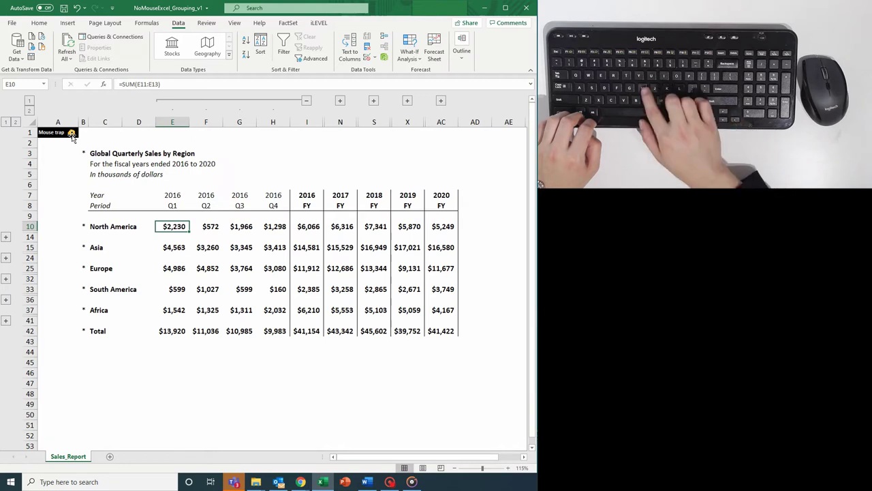
{"action": "key", "text": "alt"}
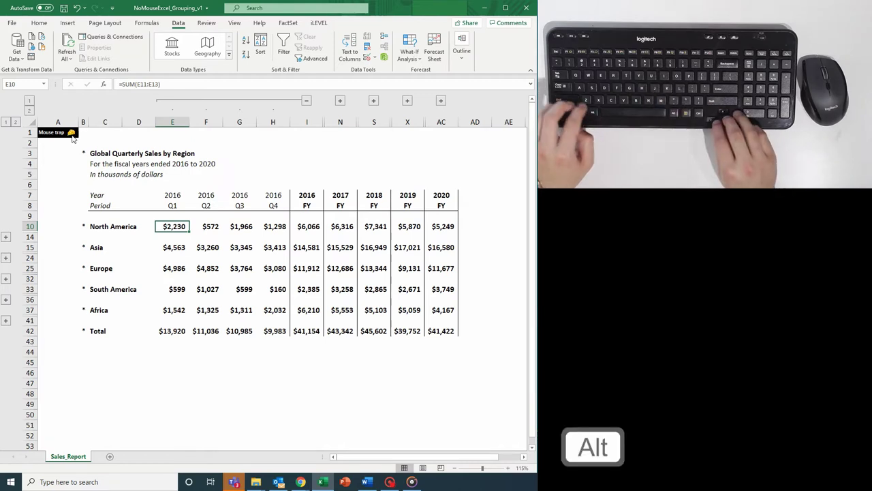
{"action": "key", "text": "a"}
{"action": "key", "text": "h"}
Select column D down to row 14 and show the Canada, U.S. and Mexico rows
{"action": "key", "text": "Left"}
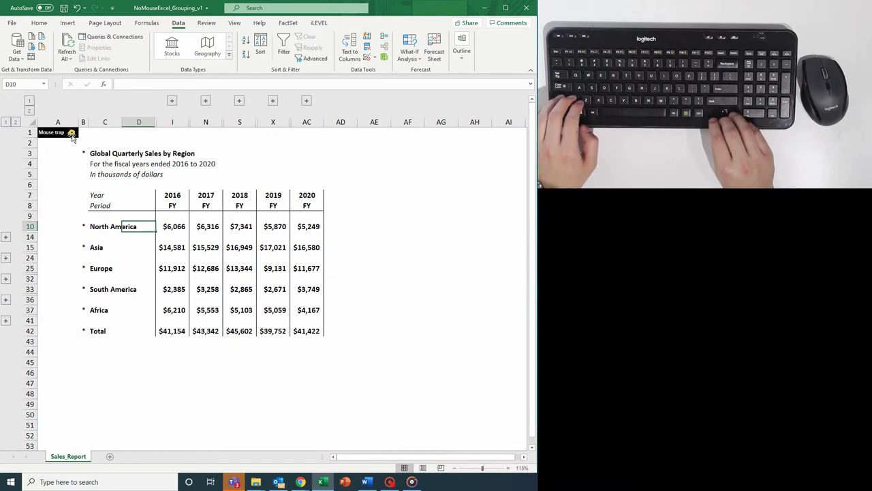
{"action": "key", "text": "shift+Down"}
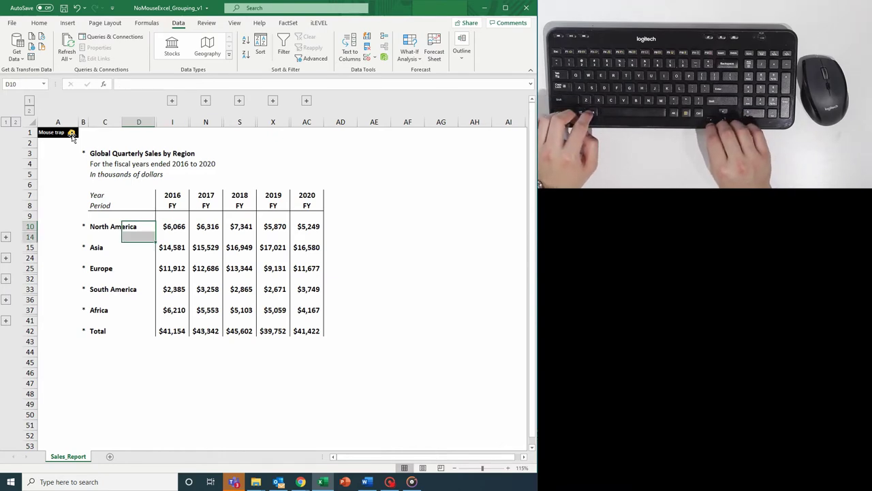
{"action": "key", "text": "alt"}
{"action": "key", "text": "a"}
{"action": "key", "text": "j"}
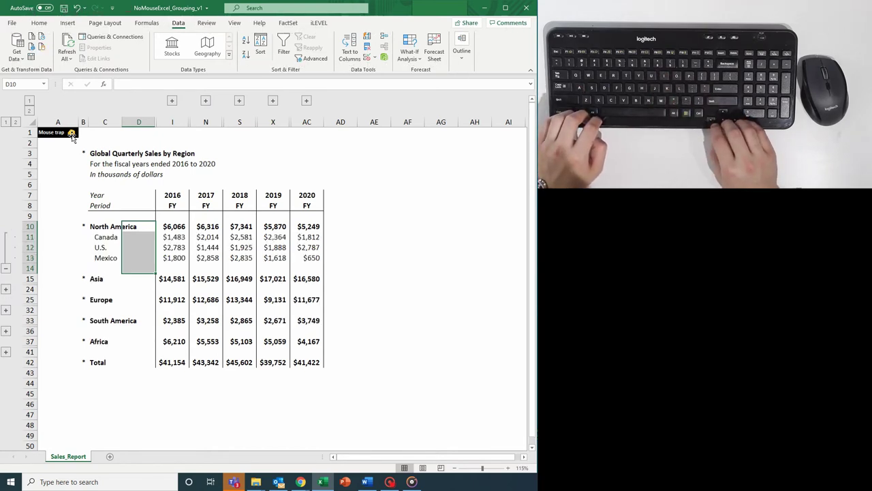
Use the outline buttons to toggle North America and expand the Asia, Europe, 2016 and 2017 groups
{"action": "left_click", "coordinate": [71, 134]}
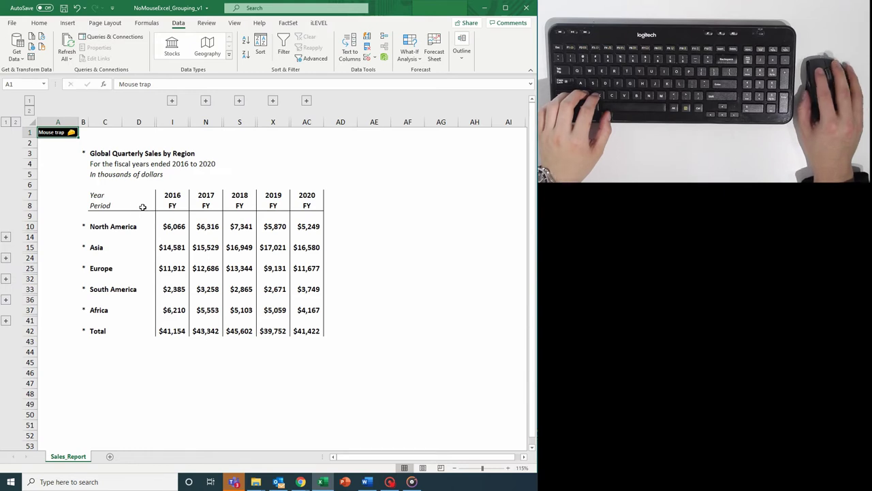
{"action": "left_click", "coordinate": [6, 238]}
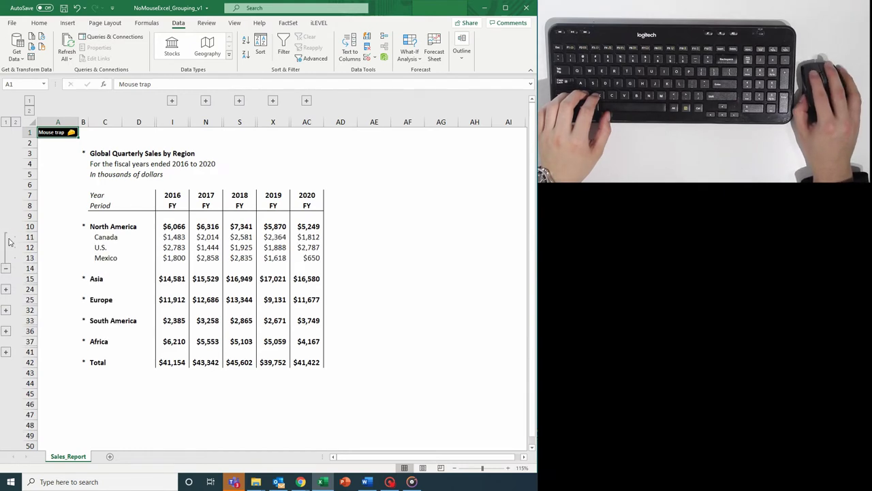
{"action": "left_click", "coordinate": [5, 289]}
{"action": "left_click", "coordinate": [6, 394]}
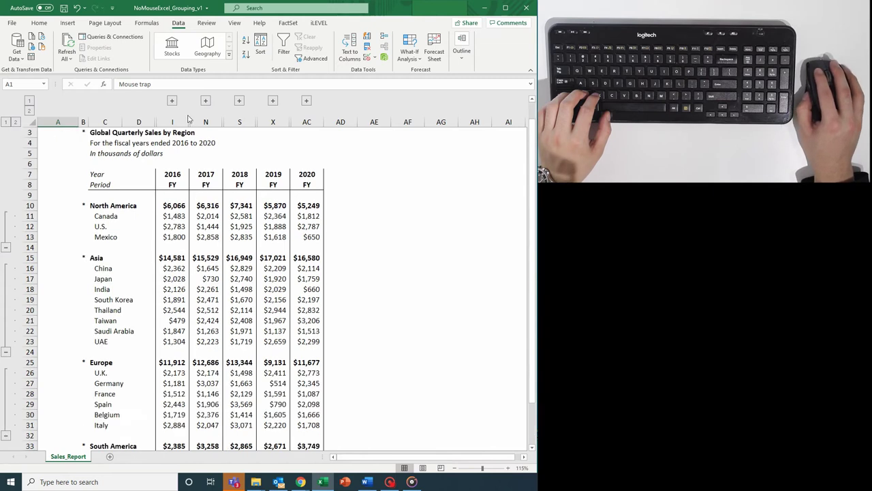
{"action": "left_click", "coordinate": [172, 101]}
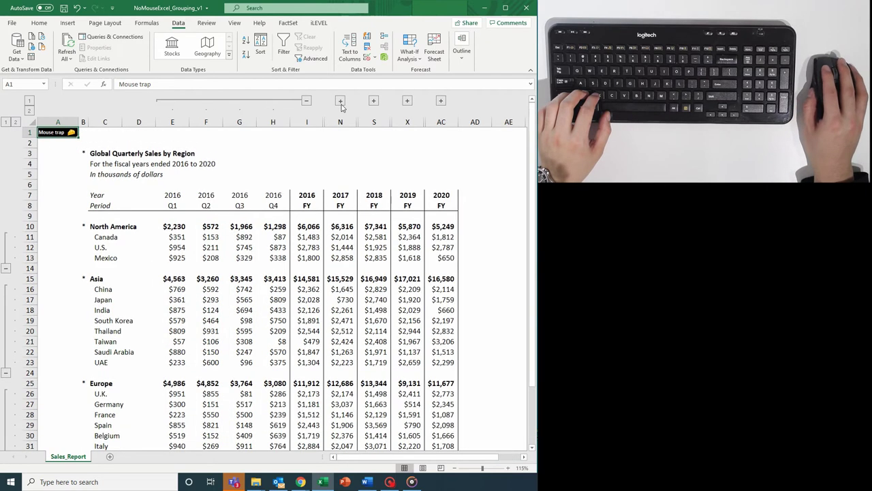
{"action": "left_click", "coordinate": [340, 101]}
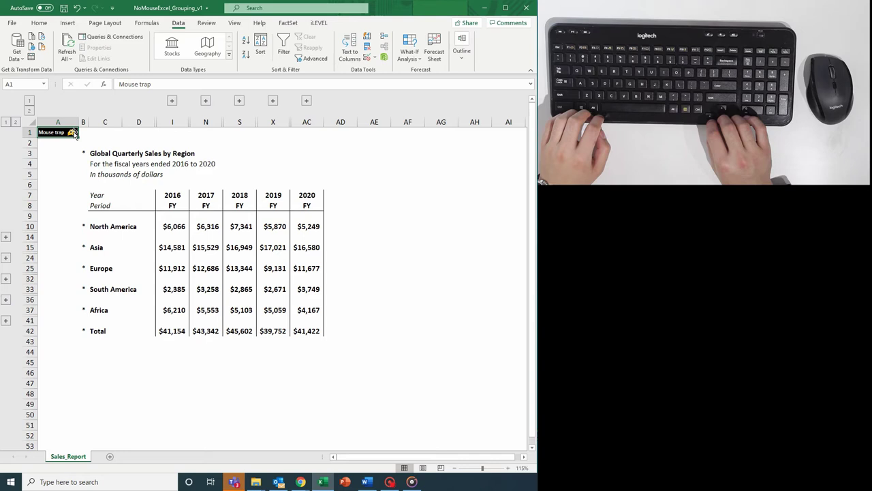
Select B10:N33 and show all hidden detail within it
{"action": "key", "text": "Right"}
{"action": "key", "text": "ctrl+Down"}
{"action": "key", "text": "ctrl+Down"}
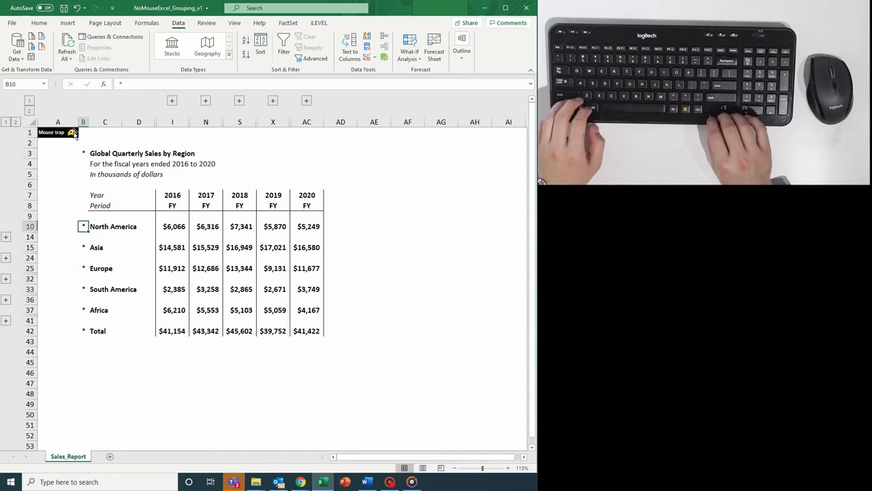
{"action": "key", "text": "shift+Down"}
{"action": "key", "text": "shift+Down"}
{"action": "key", "text": "shift+Down"}
{"action": "key", "text": "shift+Down"}
{"action": "key", "text": "shift+Down"}
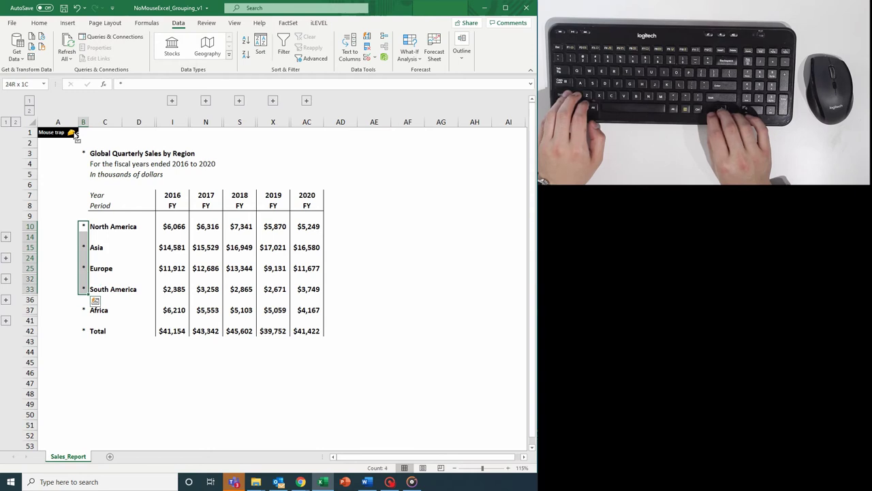
{"action": "key", "text": "shift+Right"}
{"action": "key", "text": "shift+Right"}
{"action": "key", "text": "shift+Right"}
{"action": "key", "text": "shift+Right"}
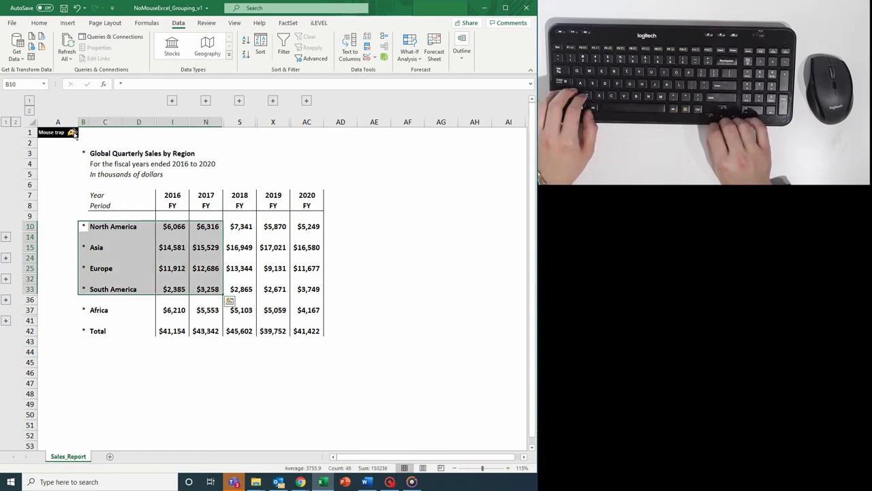
{"action": "key", "text": "alt"}
{"action": "key", "text": "a"}
{"action": "key", "text": "j"}
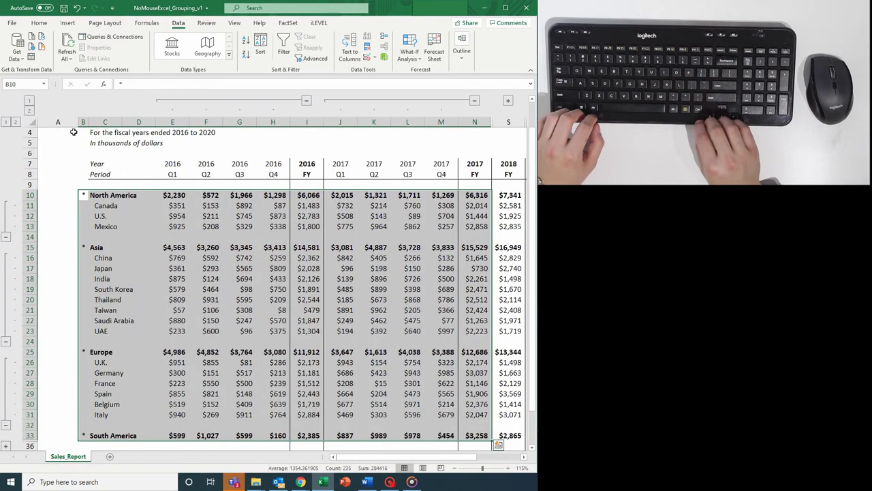
Hide the range's detail, then show it again, ending on Canada's 2016 Q1 value
{"action": "key", "text": "alt"}
{"action": "key", "text": "a"}
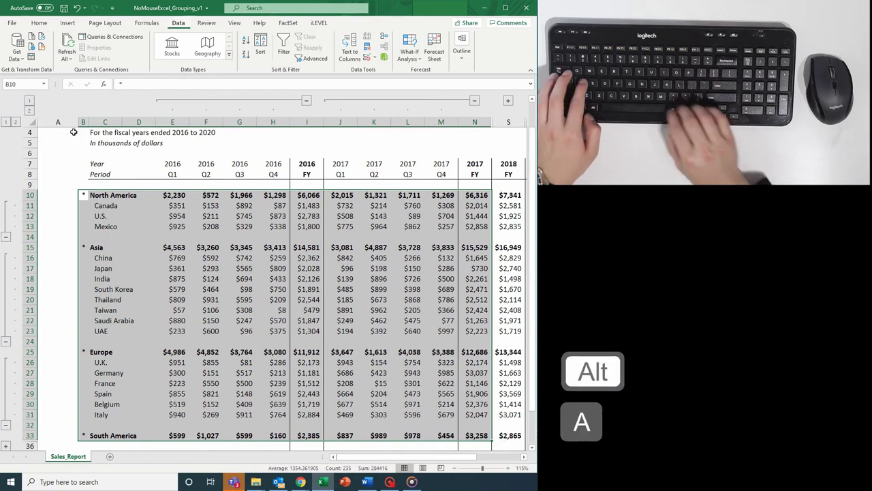
{"action": "key", "text": "h"}
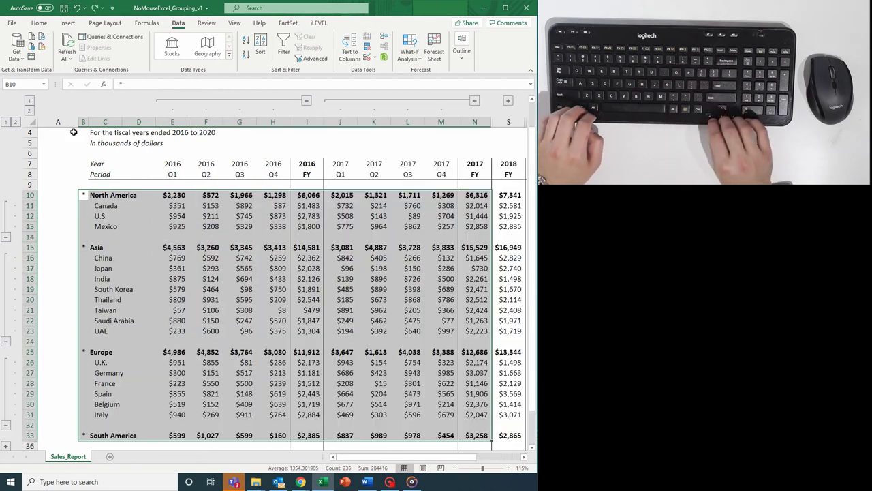
{"action": "key", "text": "alt"}
{"action": "key", "text": "a"}
{"action": "key", "text": "j"}
{"action": "key", "text": "Right"}
{"action": "key", "text": "Right"}
{"action": "key", "text": "Right"}
{"action": "key", "text": "Down"}
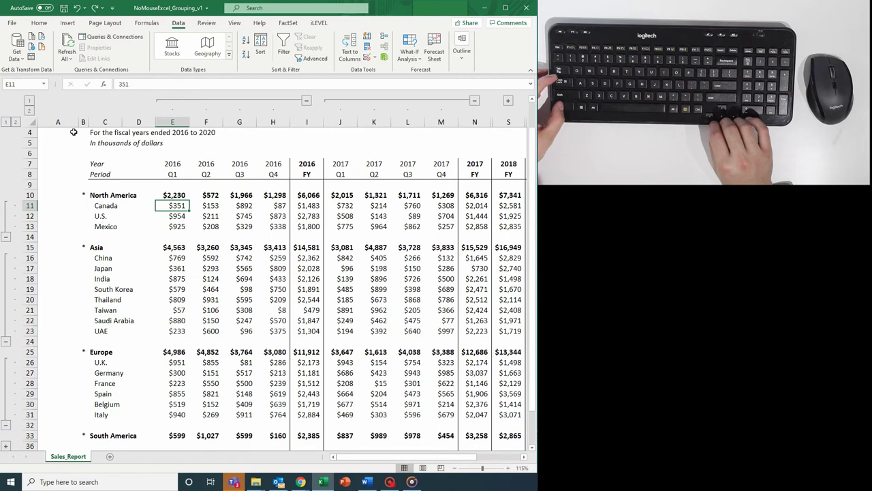
Select the entire worksheet and collapse every group to yearly totals
{"action": "key", "text": "ctrl+a"}
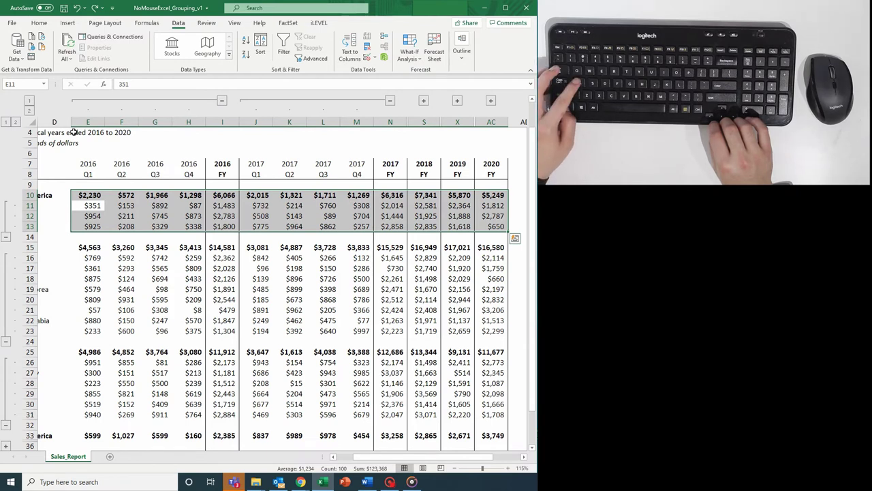
{"action": "key", "text": "ctrl+a"}
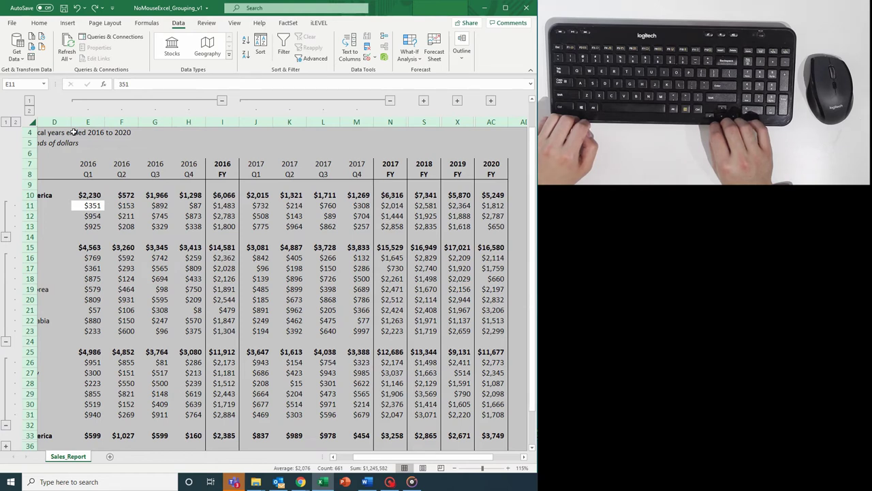
{"action": "key", "text": "alt"}
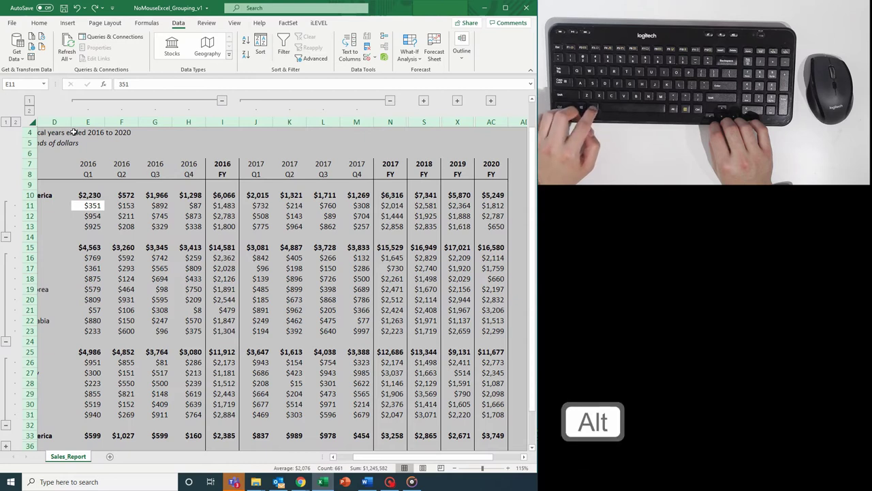
{"action": "key", "text": "a"}
{"action": "key", "text": "h"}
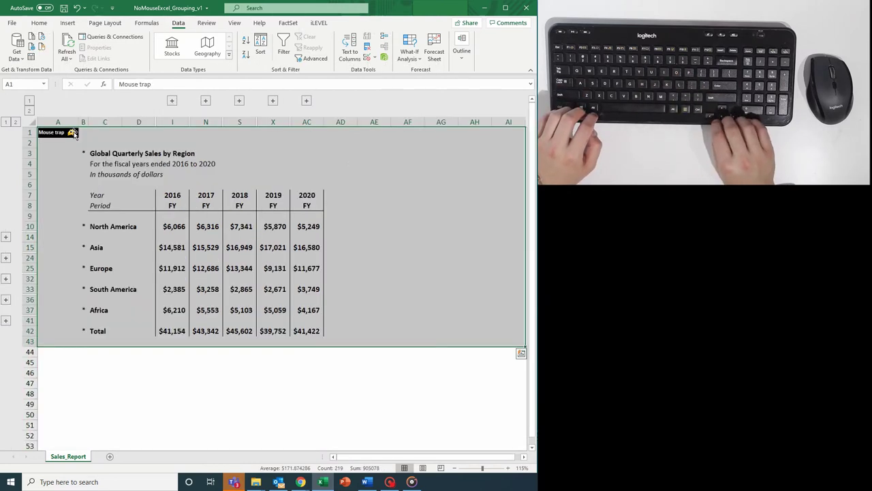
Expand all row and column groups back to full detail
{"action": "key", "text": "alt"}
{"action": "key", "text": "a"}
{"action": "key", "text": "j"}
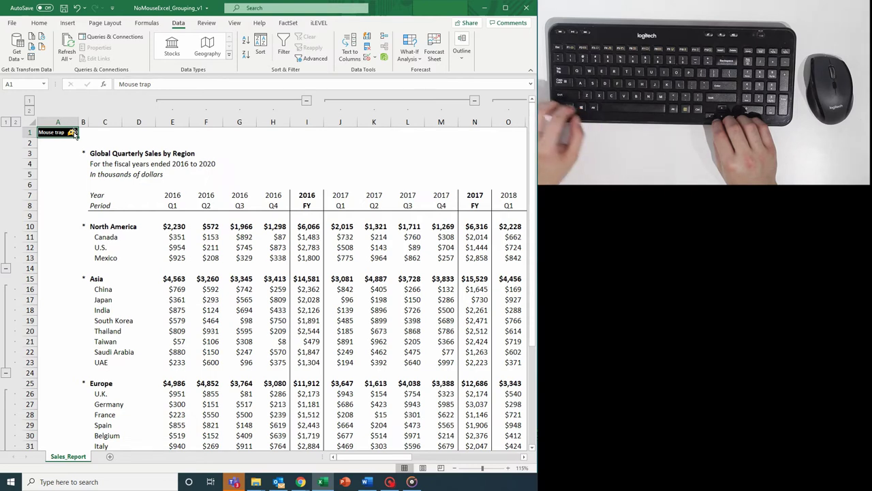
{"action": "key", "text": "ctrl+a"}
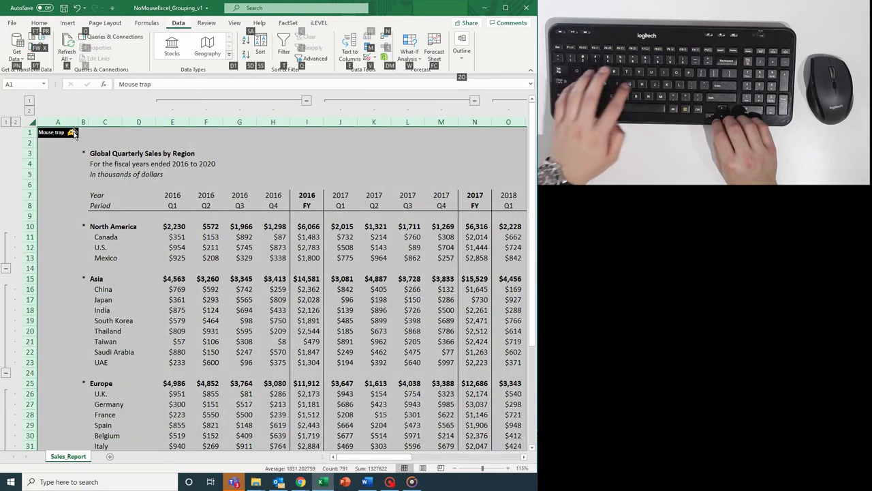
{"action": "key", "text": "alt+shift+Right"}
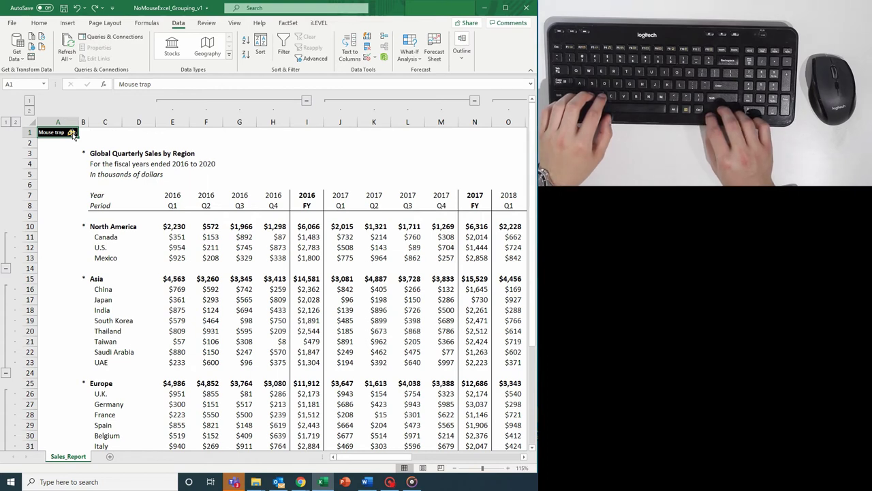
Move to North America's 2016 Q1 total and try ungrouping from that single cell
{"action": "key", "text": "Right"}
{"action": "key", "text": "ctrl+Down"}
{"action": "key", "text": "ctrl+Down"}
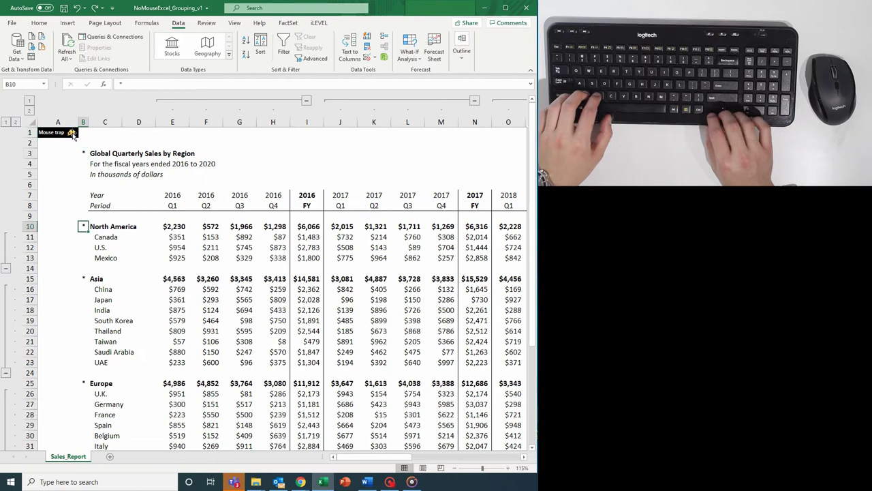
{"action": "key", "text": "Right"}
{"action": "key", "text": "ctrl+Right"}
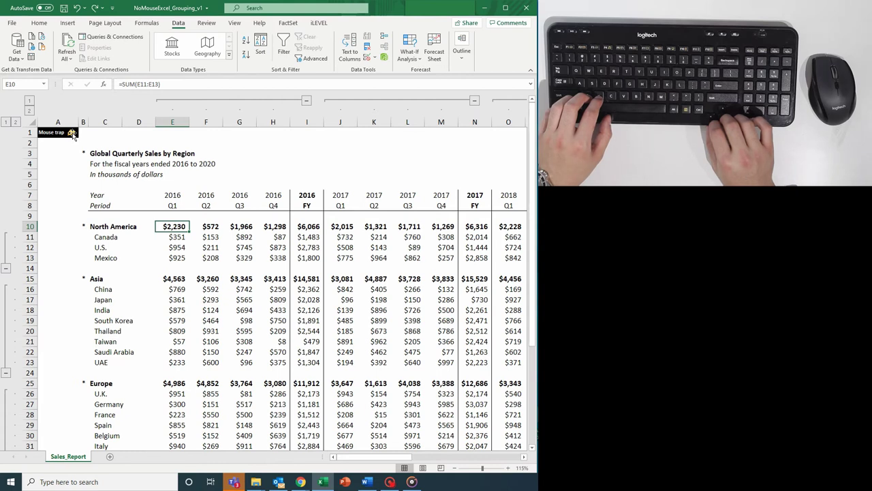
{"action": "key", "text": "alt"}
{"action": "key", "text": "a"}
{"action": "key", "text": "u"}
{"action": "key", "text": "u"}
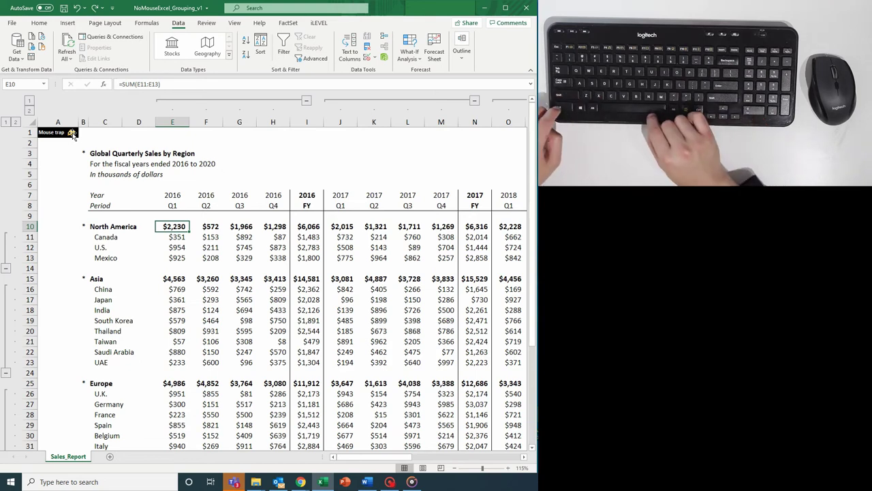
Ungroup column E, then ungroup all 25 data columns through the selection's end
{"action": "key", "text": "ctrl+space"}
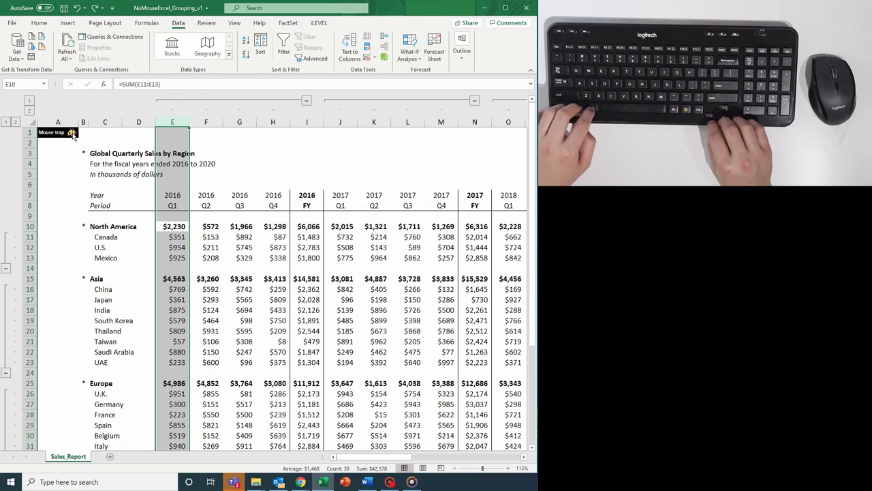
{"action": "key", "text": "alt"}
{"action": "key", "text": "a"}
{"action": "key", "text": "u"}
{"action": "key", "text": "u"}
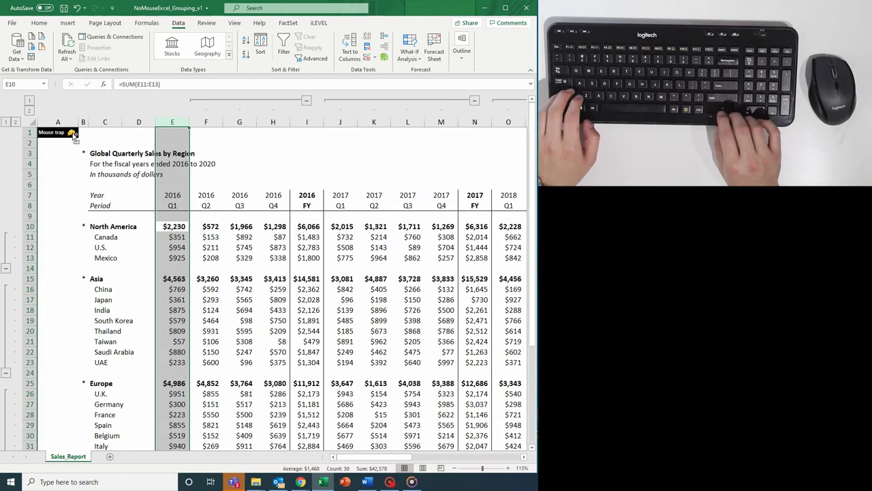
{"action": "key", "text": "ctrl+shift+Right"}
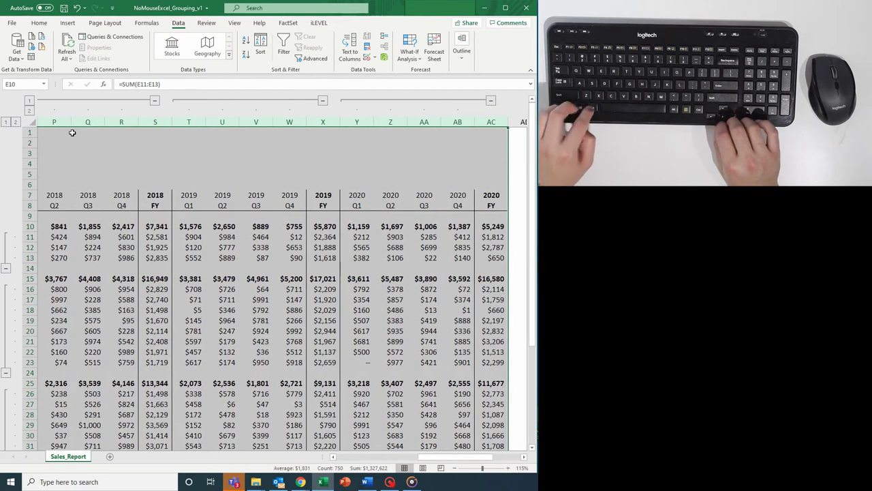
{"action": "key", "text": "alt"}
{"action": "key", "text": "a"}
{"action": "key", "text": "u"}
{"action": "key", "text": "u"}
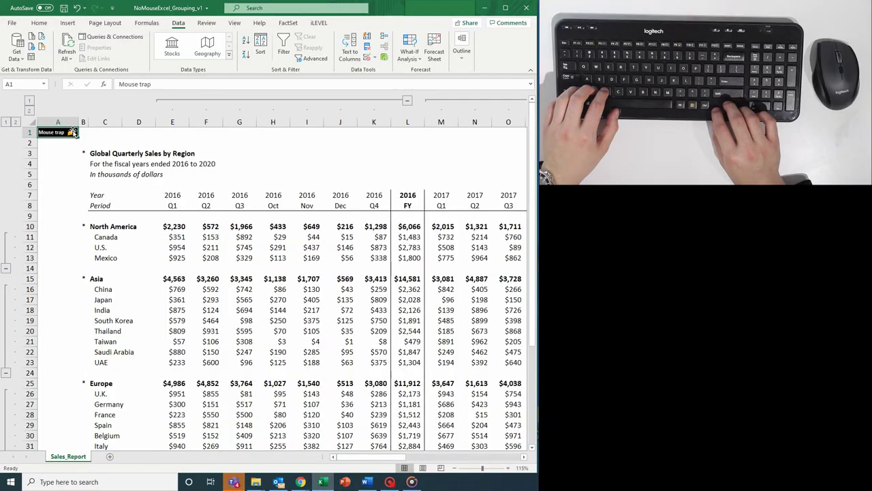
Select the 2016 Oct, Nov and Dec columns (H:J) and group them
{"action": "key", "text": "Right"}
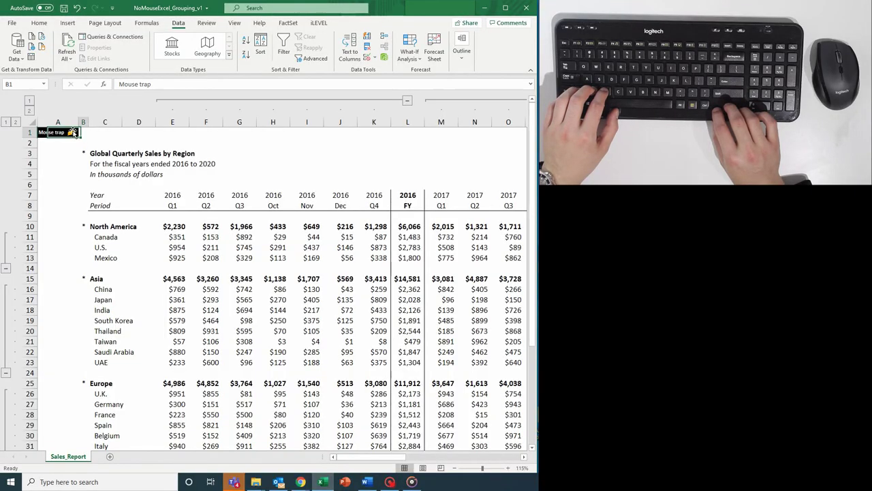
{"action": "key", "text": "ctrl+Down"}
{"action": "key", "text": "ctrl+Down"}
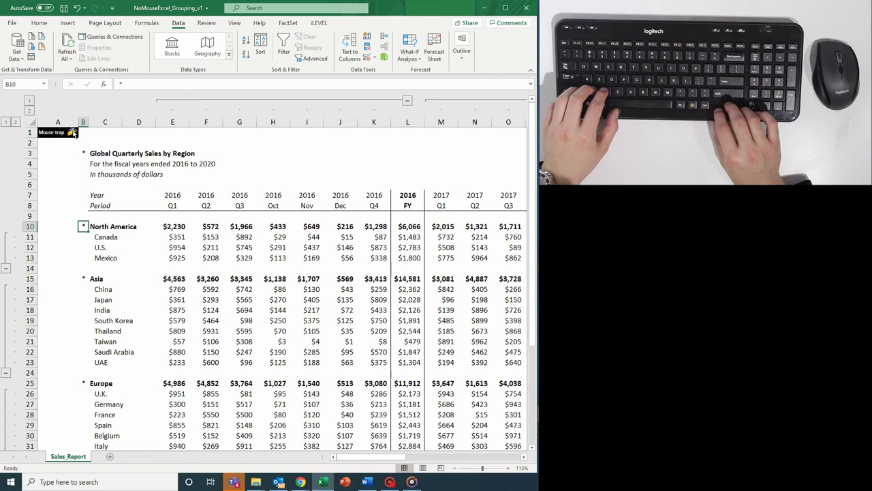
{"action": "key", "text": "Right"}
{"action": "key", "text": "Right"}
{"action": "key", "text": "Right"}
{"action": "key", "text": "Right"}
{"action": "key", "text": "Right"}
{"action": "key", "text": "Right"}
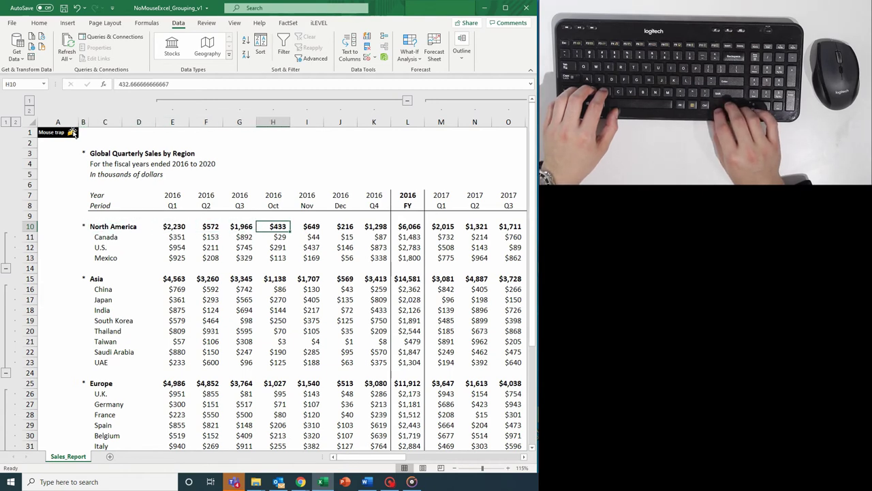
{"action": "key", "text": "ctrl+space"}
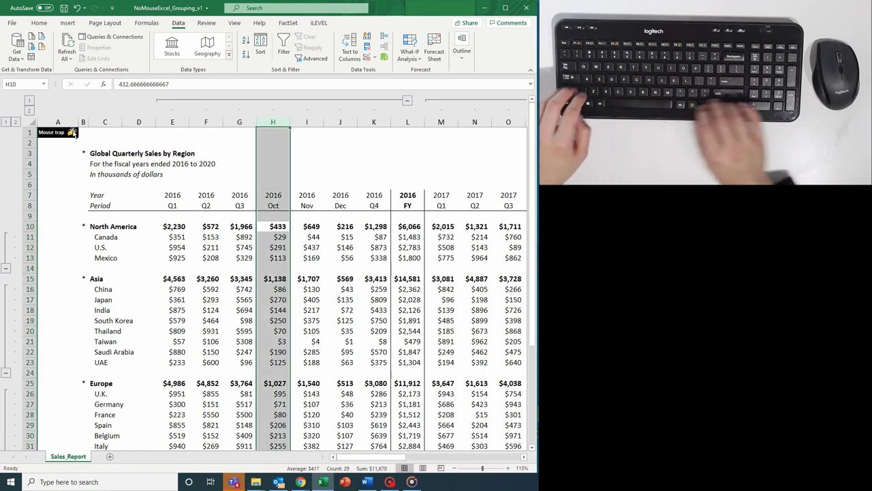
{"action": "key", "text": "shift+Right"}
{"action": "key", "text": "shift+Right"}
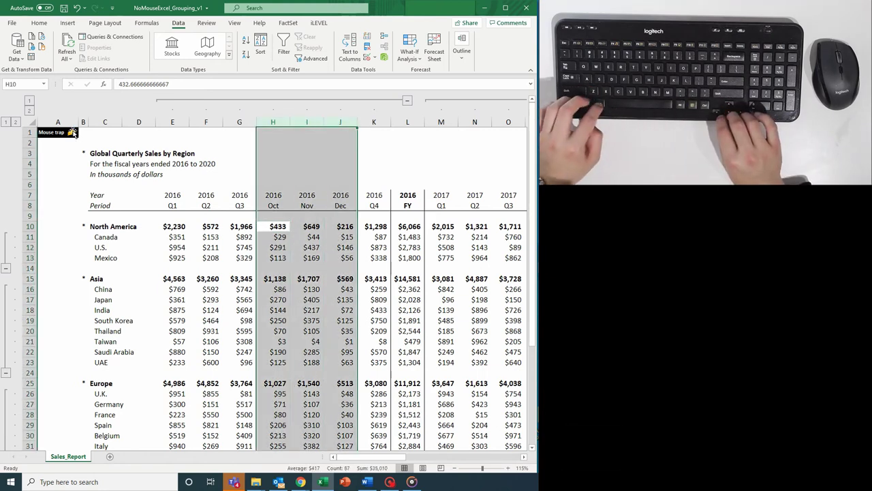
{"action": "key", "text": "alt"}
{"action": "key", "text": "a"}
{"action": "key", "text": "g"}
{"action": "key", "text": "g"}
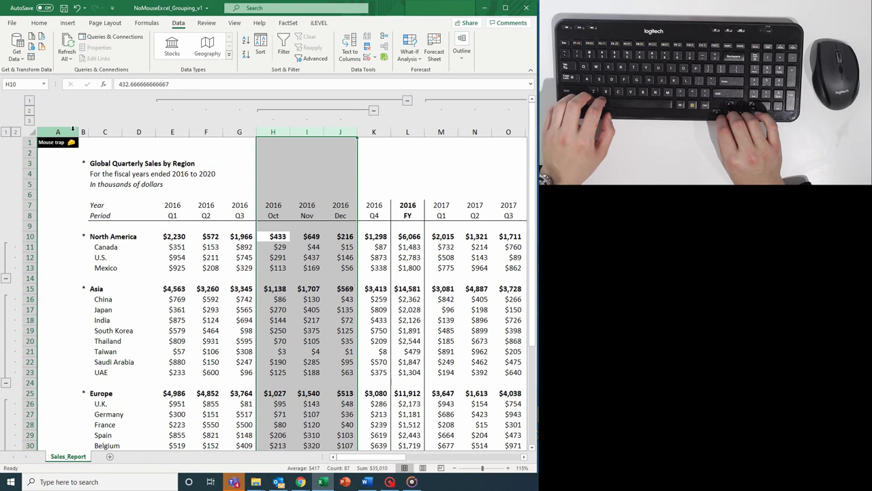
{"action": "key", "text": "Down"}
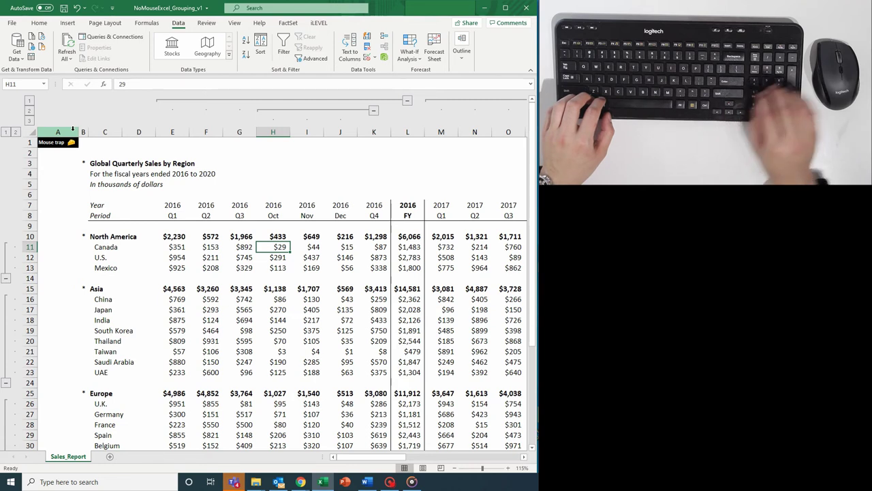
Cycle column outline levels 1, 2 and 3, then hide North America's rows and the Oct–Dec columns
{"action": "left_click", "coordinate": [30, 111]}
{"action": "left_click", "coordinate": [30, 102]}
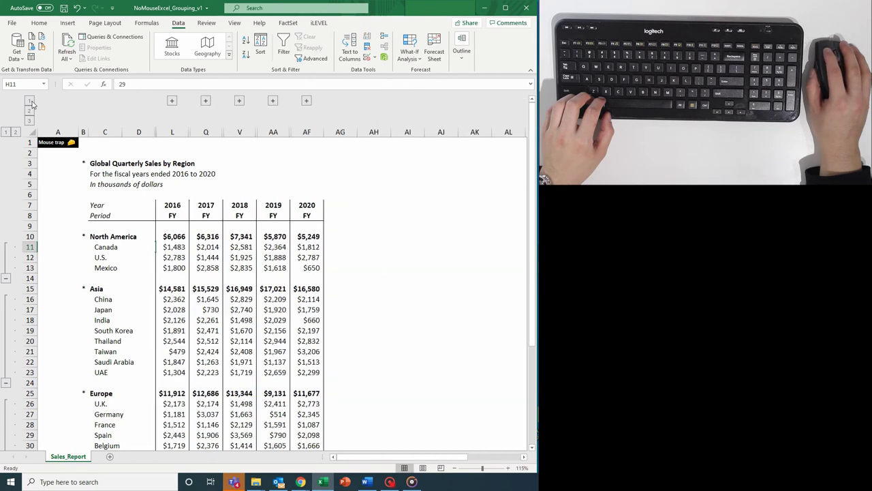
{"action": "left_click", "coordinate": [30, 111]}
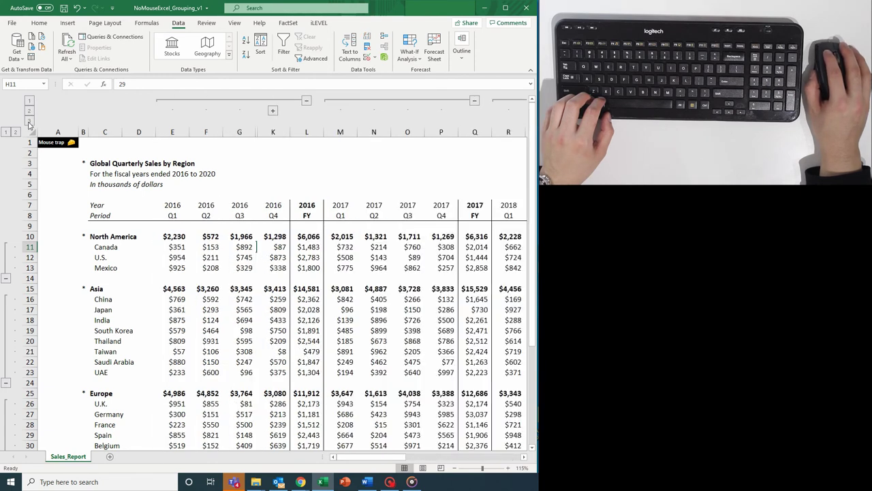
{"action": "left_click", "coordinate": [29, 121]}
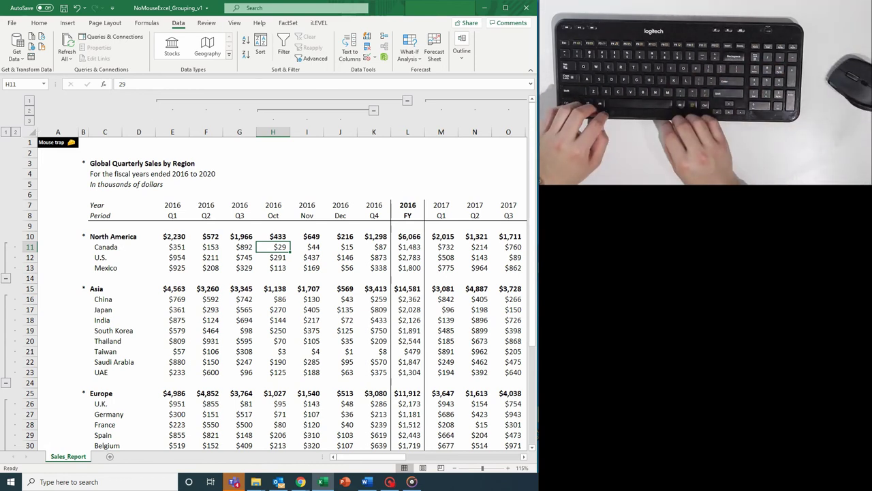
{"action": "key", "text": "alt+a"}
{"action": "key", "text": "h"}
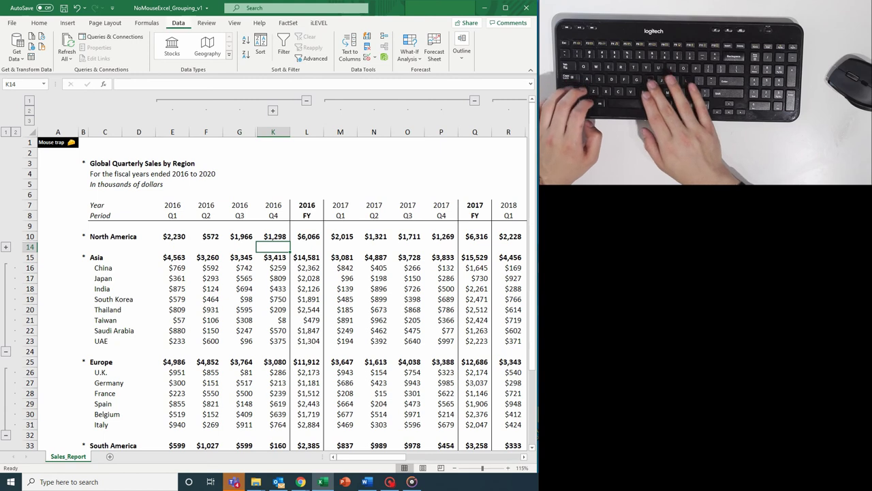